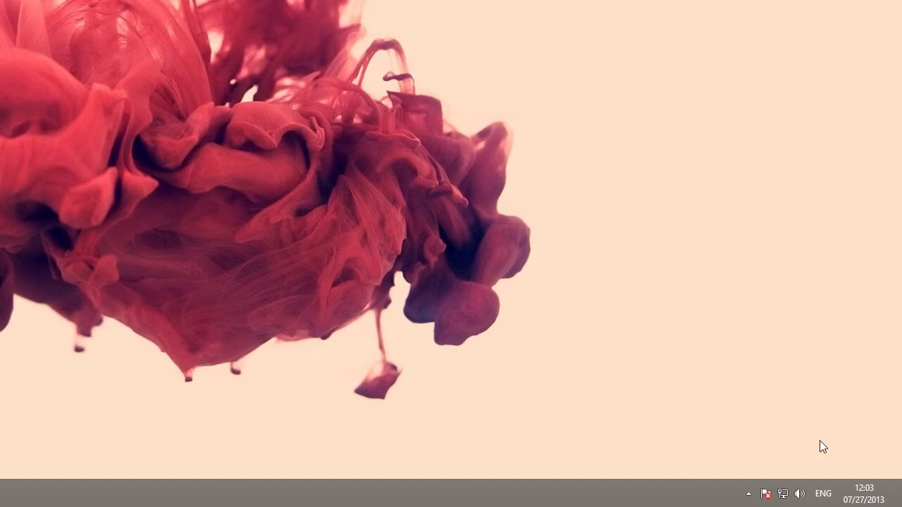
# From the tray sound menu, open Recording devices and show the AT2020 USB Microphone's properties
pyautogui.rightClick(799, 494)
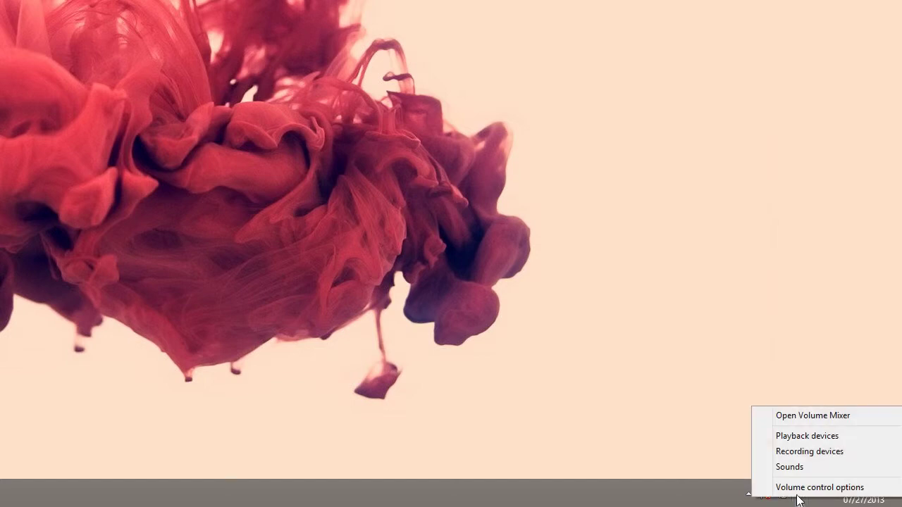
pyautogui.click(790, 455)
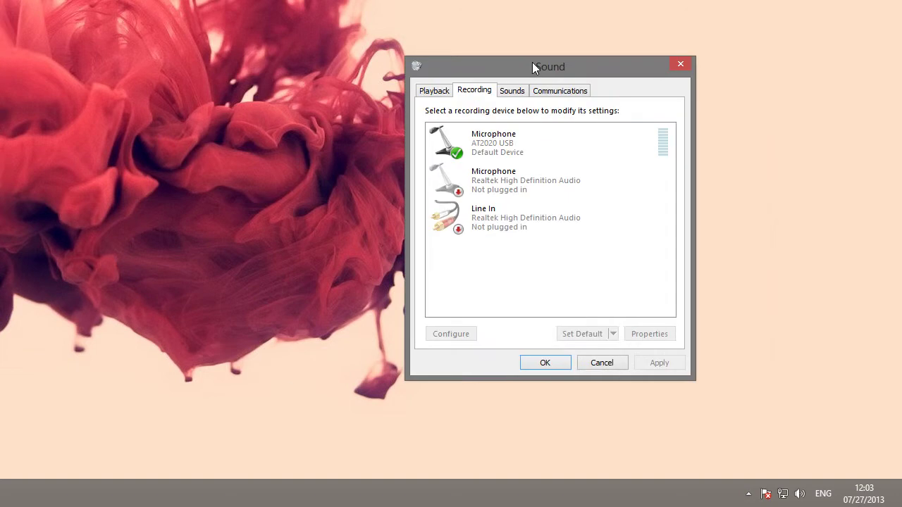
pyautogui.moveTo(534, 66); pyautogui.dragTo(374, 70)
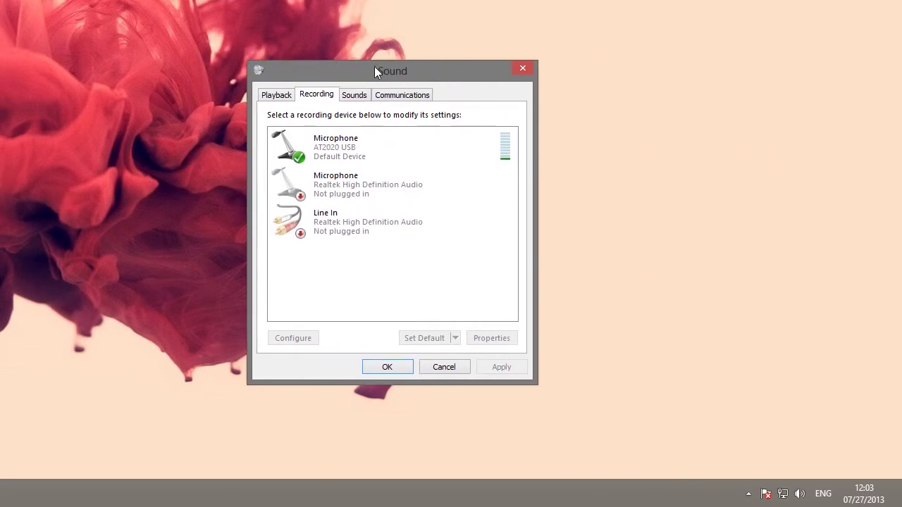
pyautogui.rightClick(405, 149)
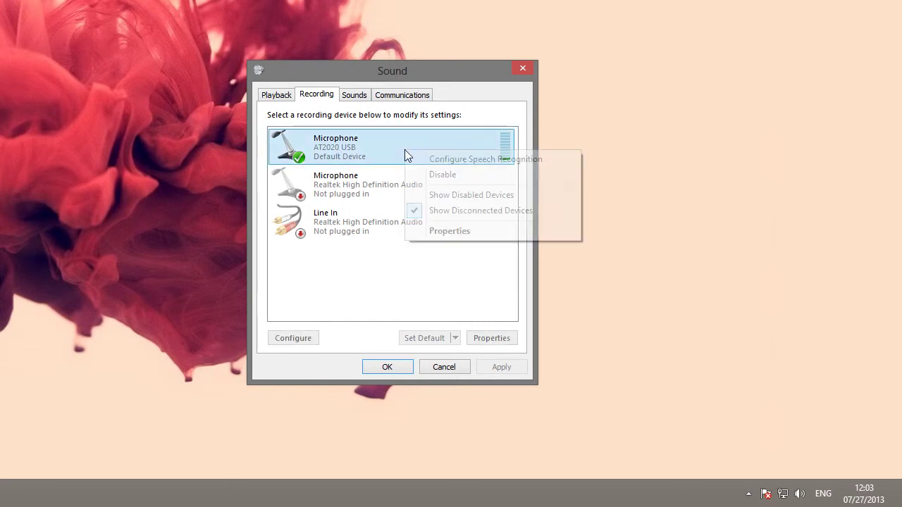
pyautogui.click(473, 226)
# Tick Listen to this device on the AT2020 microphone's Listen tab, then cancel its properties
pyautogui.moveTo(400, 127); pyautogui.dragTo(514, 76)
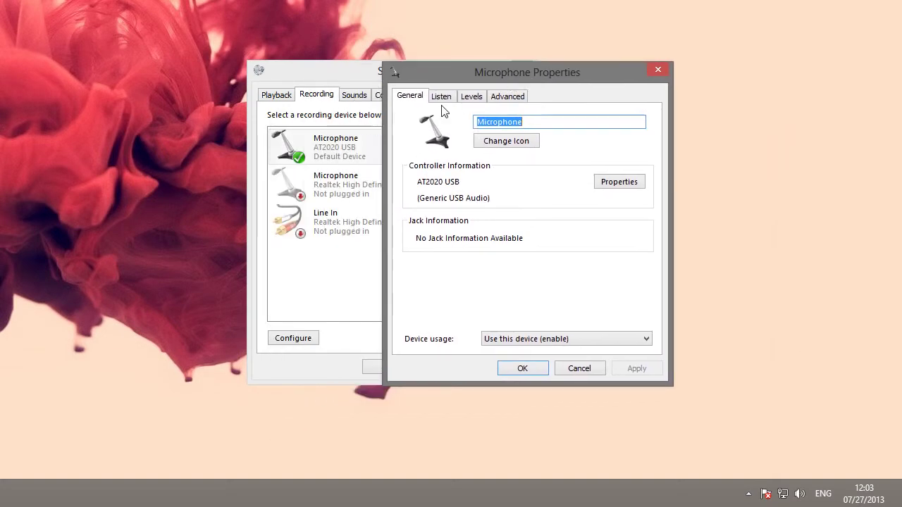
pyautogui.click(441, 96)
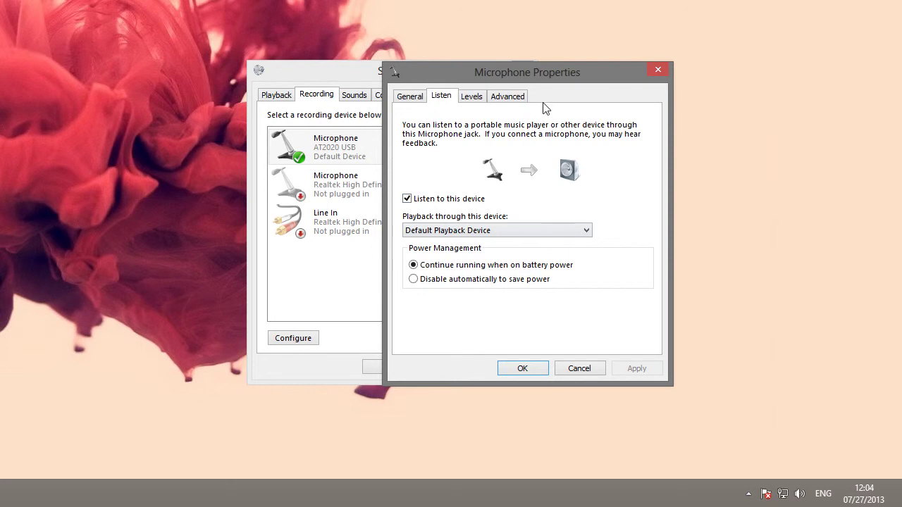
pyautogui.moveTo(536, 72); pyautogui.dragTo(600, 71)
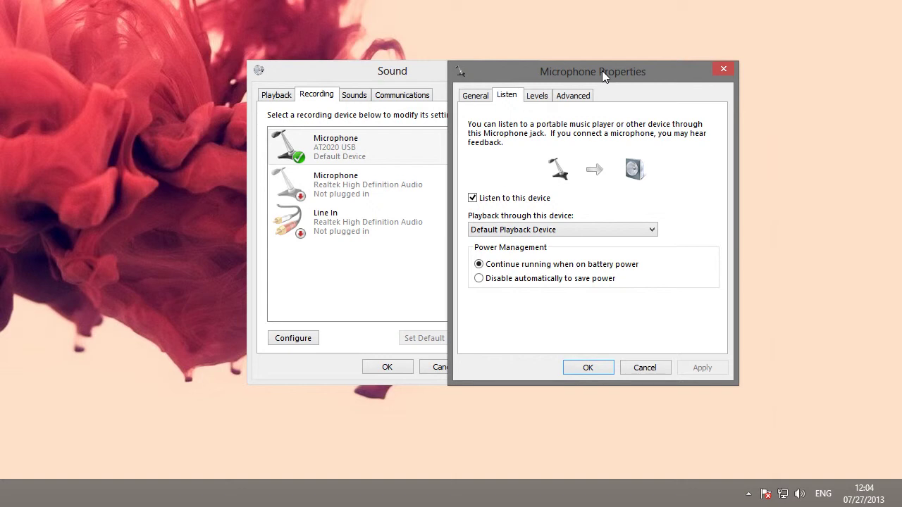
pyautogui.click(644, 368)
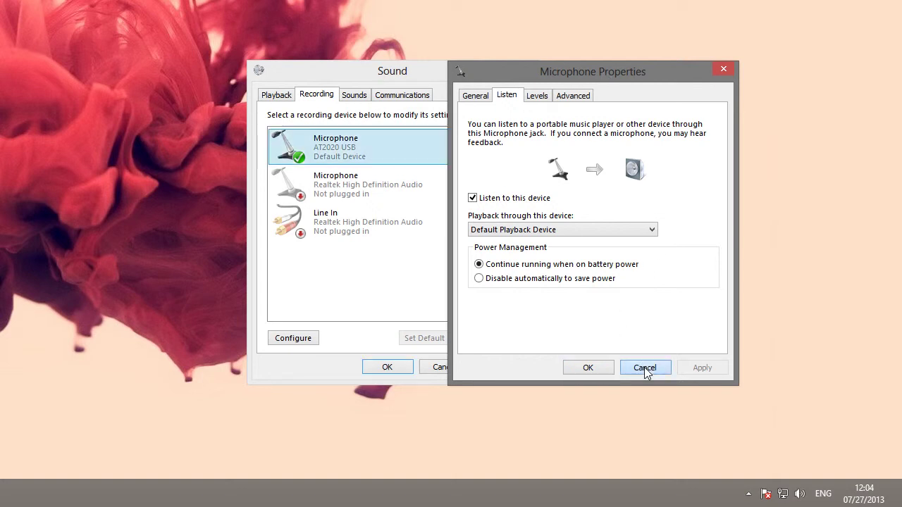
pyautogui.click(453, 306)
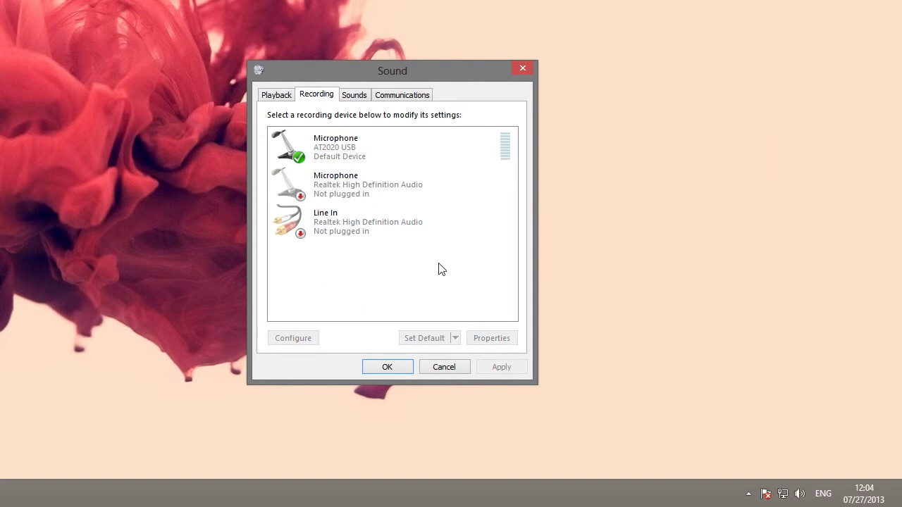
# Show disabled devices in the recording list and enable Stereo Mix (Realtek High Definition Audio)
pyautogui.rightClick(351, 278)
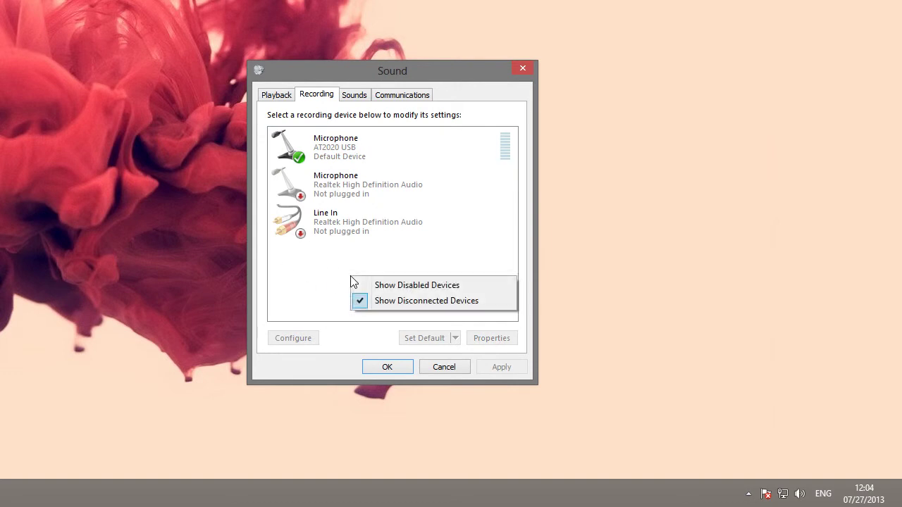
pyautogui.click(483, 288)
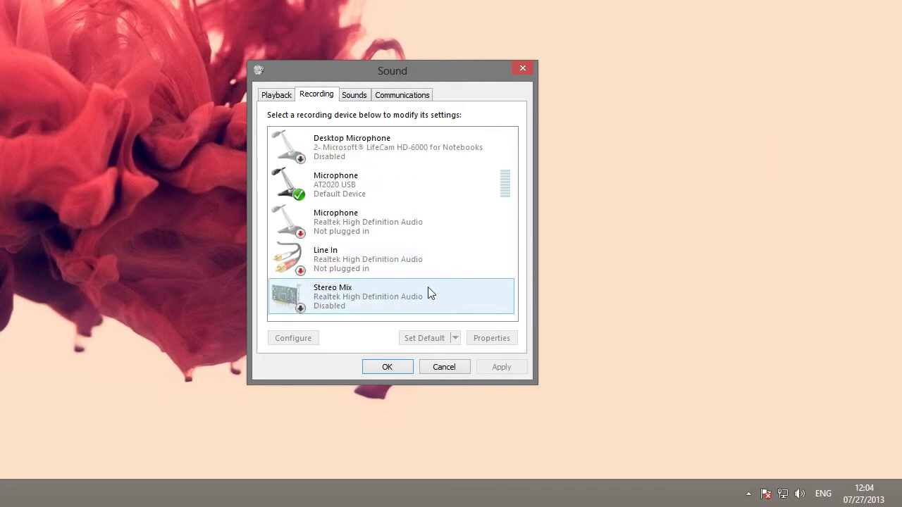
pyautogui.click(405, 291)
pyautogui.rightClick(405, 291)
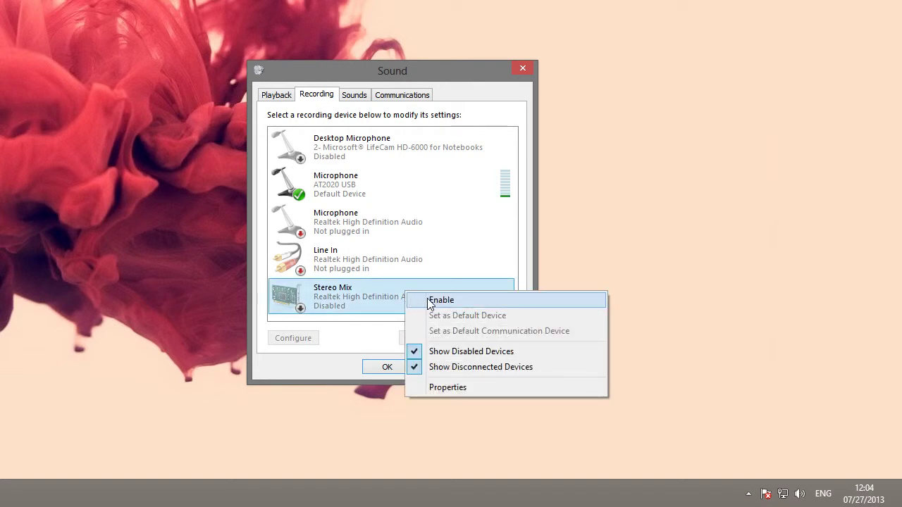
pyautogui.click(432, 301)
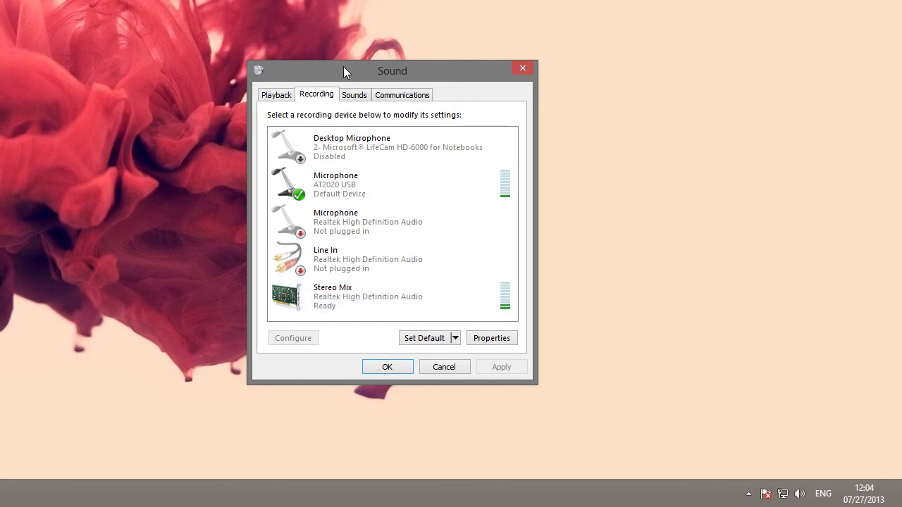
# Arrange the Sound and Audacity windows and choose Stereo Mix as Audacity's input device
pyautogui.moveTo(343, 66); pyautogui.dragTo(617, 86)
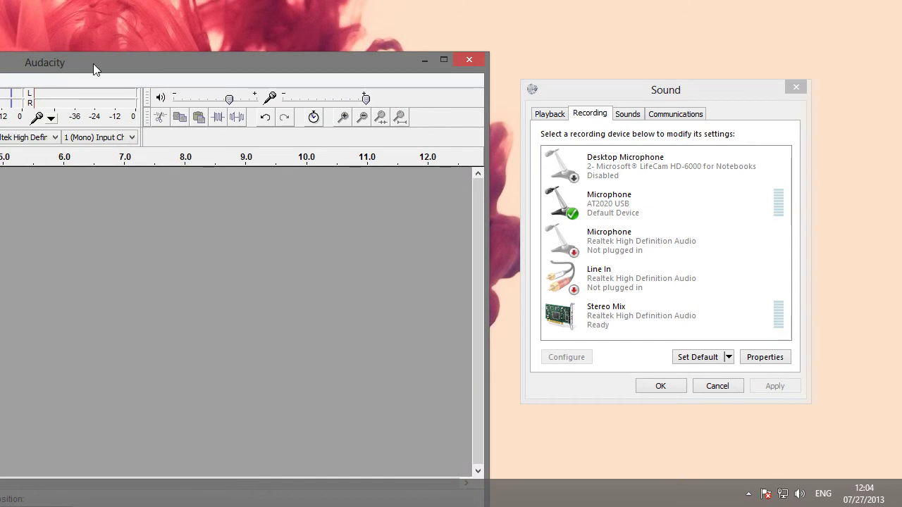
pyautogui.moveTo(96, 69); pyautogui.dragTo(396, 317)
pyautogui.moveTo(652, 89); pyautogui.dragTo(639, 46)
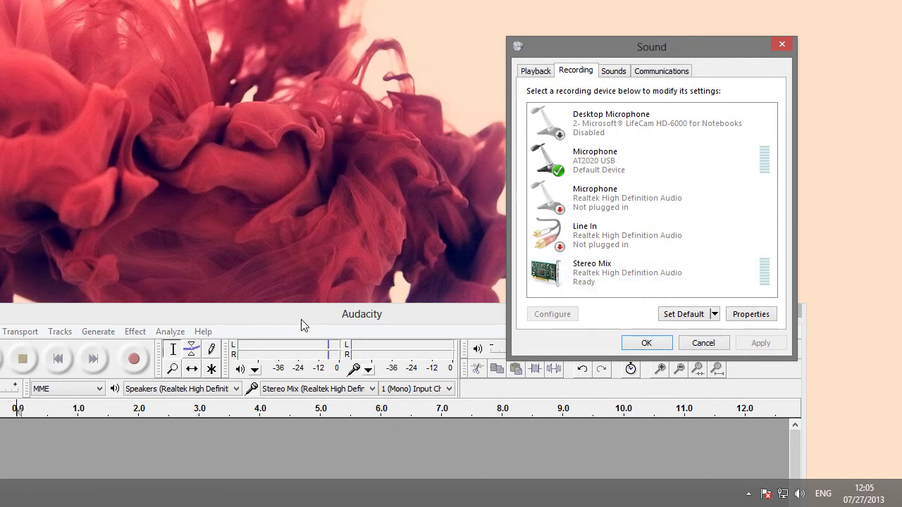
pyautogui.moveTo(301, 320); pyautogui.dragTo(403, 22)
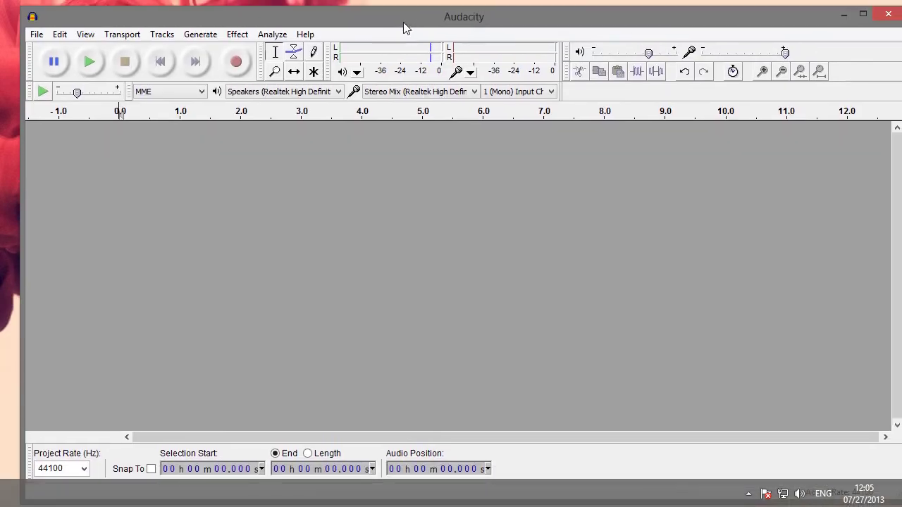
pyautogui.click(401, 93)
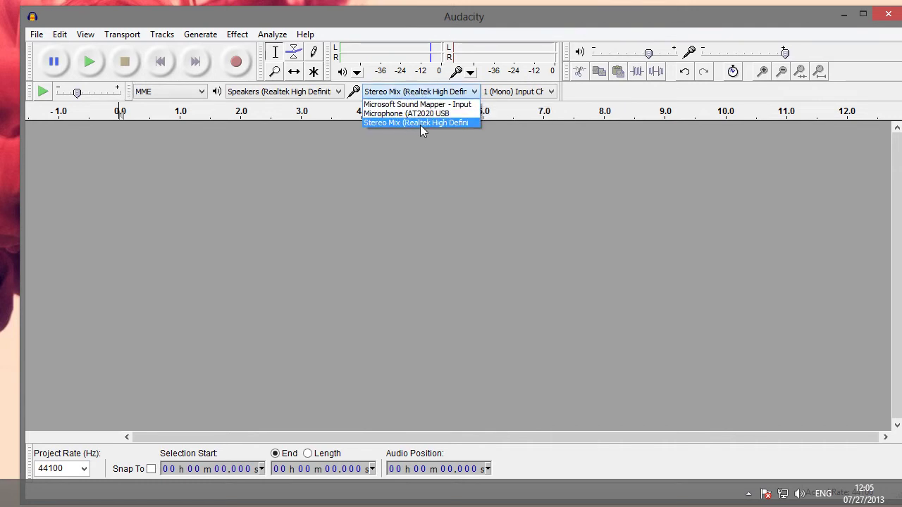
pyautogui.click(431, 123)
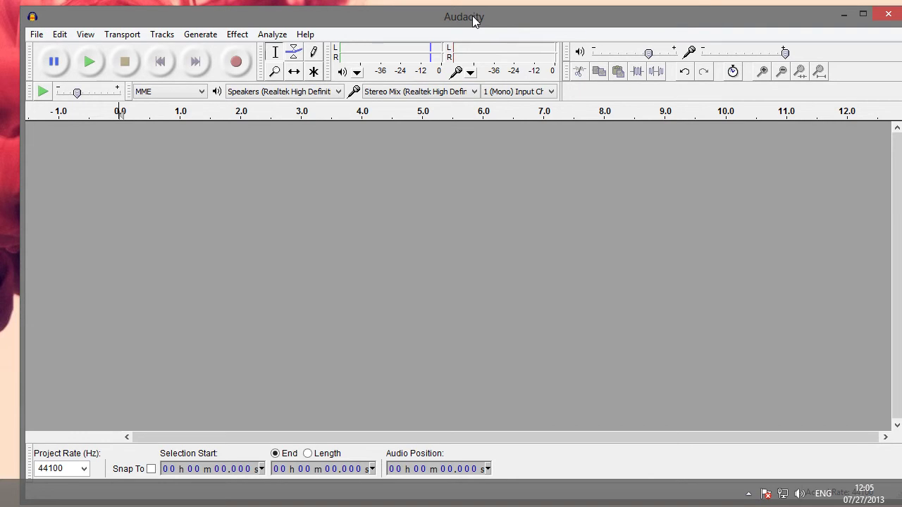
# Close Audacity without saving and select Stereo Mix in the Sound recording list
pyautogui.moveTo(476, 21); pyautogui.dragTo(61, 76)
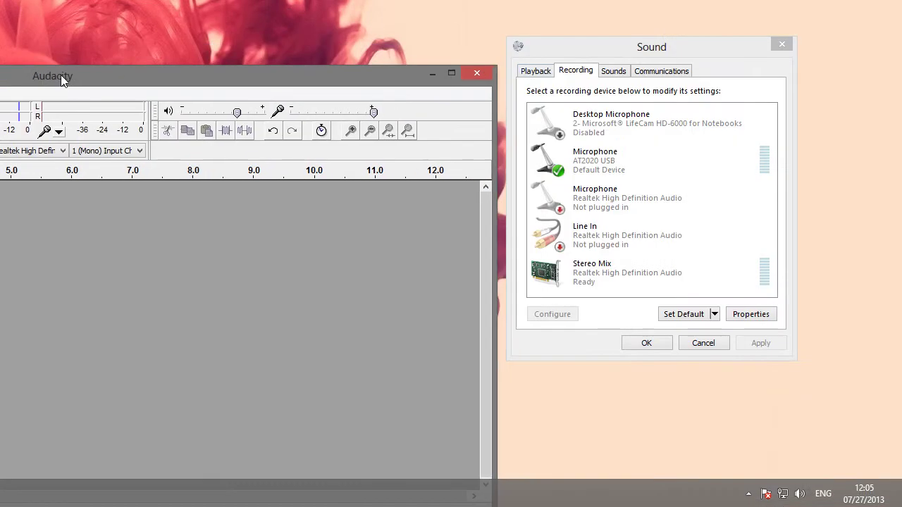
pyautogui.click(477, 72)
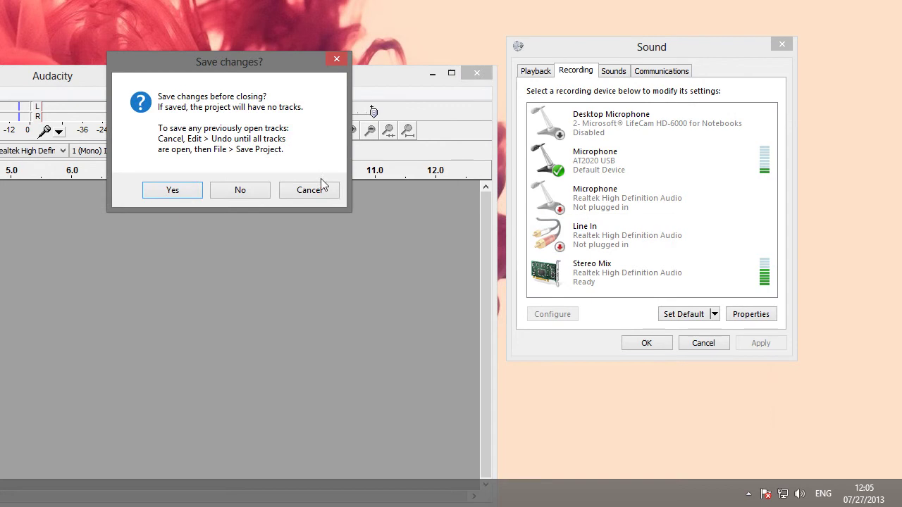
pyautogui.click(239, 191)
pyautogui.moveTo(626, 59); pyautogui.dragTo(425, 104)
pyautogui.click(385, 323)
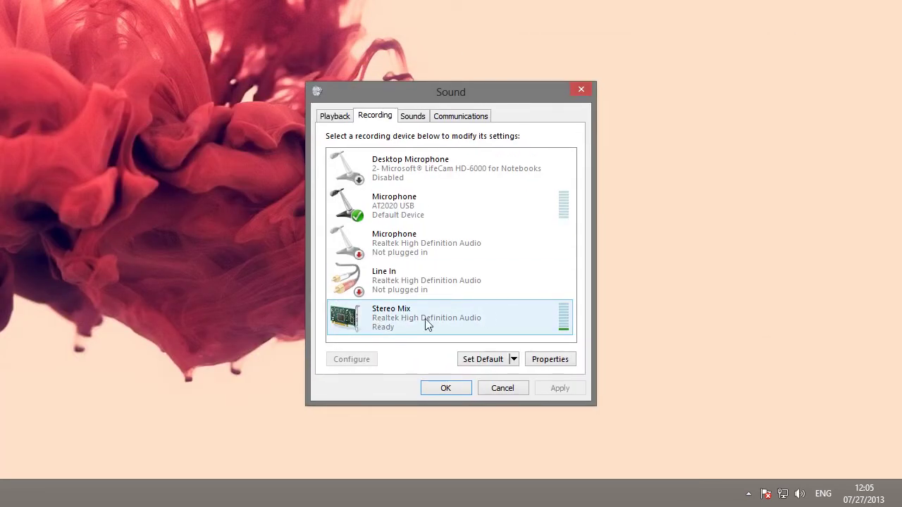
# Switch the Sound dialog to Playback and open the Speakers properties, moved to the left
pyautogui.click(359, 295)
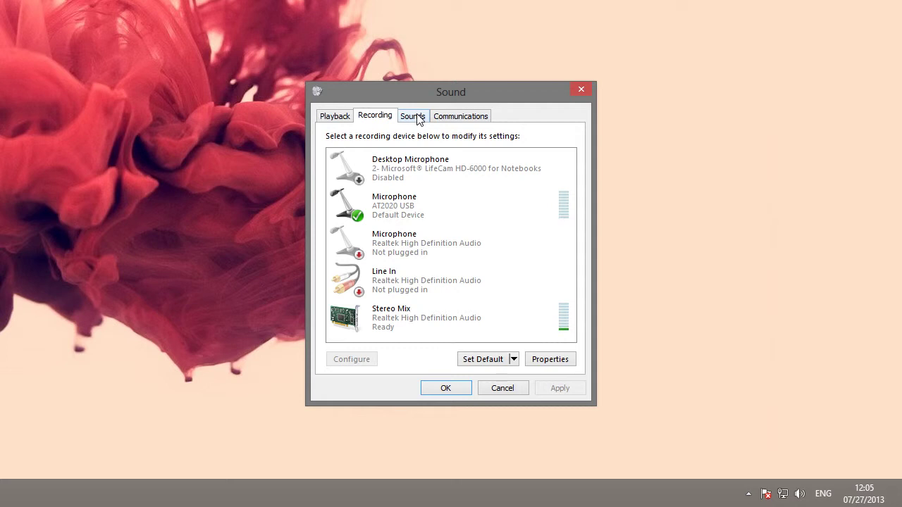
pyautogui.click(339, 117)
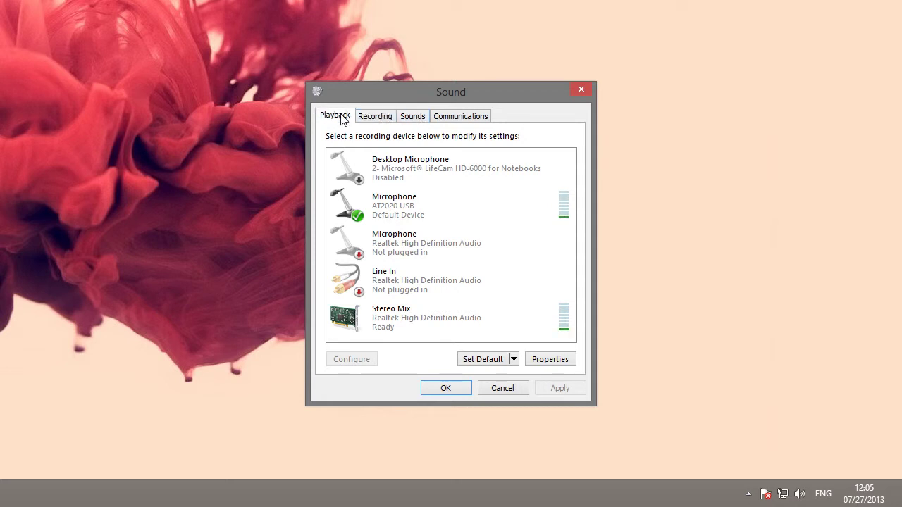
pyautogui.moveTo(361, 91); pyautogui.dragTo(513, 80)
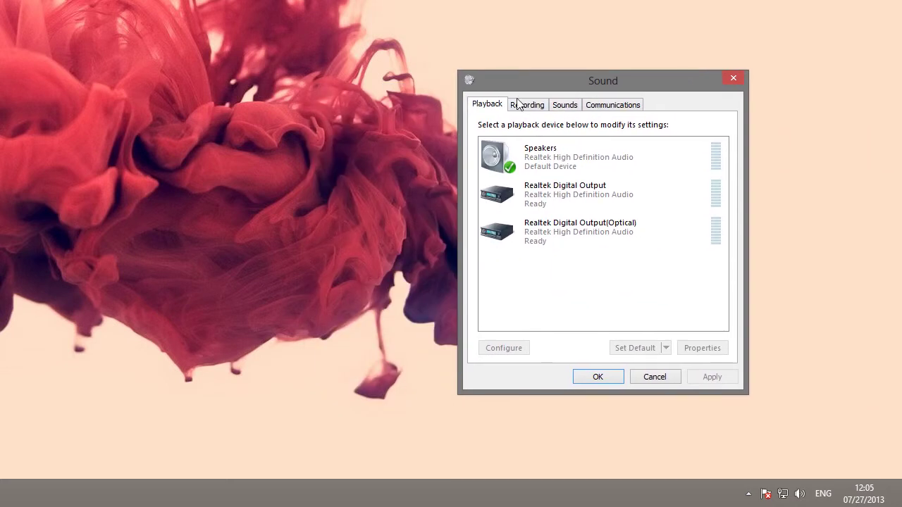
pyautogui.click(530, 148)
pyautogui.rightClick(530, 148)
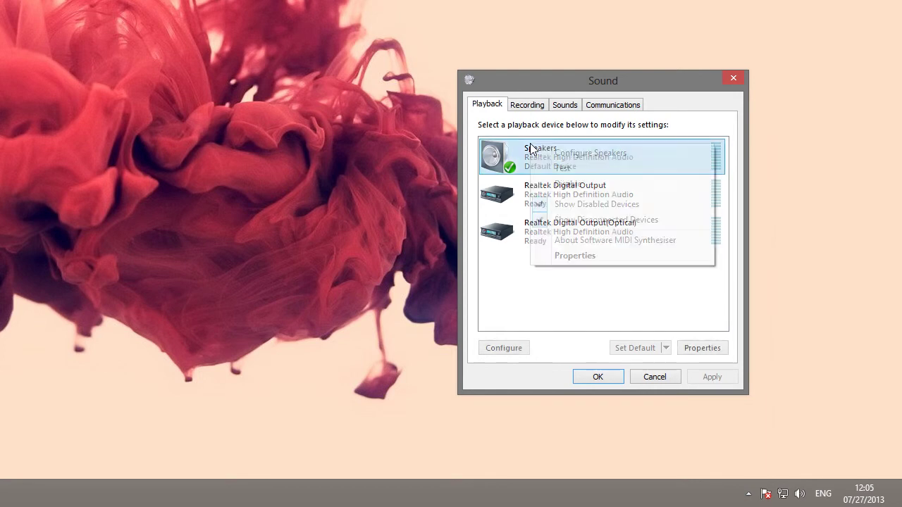
pyautogui.click(550, 255)
pyautogui.moveTo(588, 141); pyautogui.dragTo(203, 91)
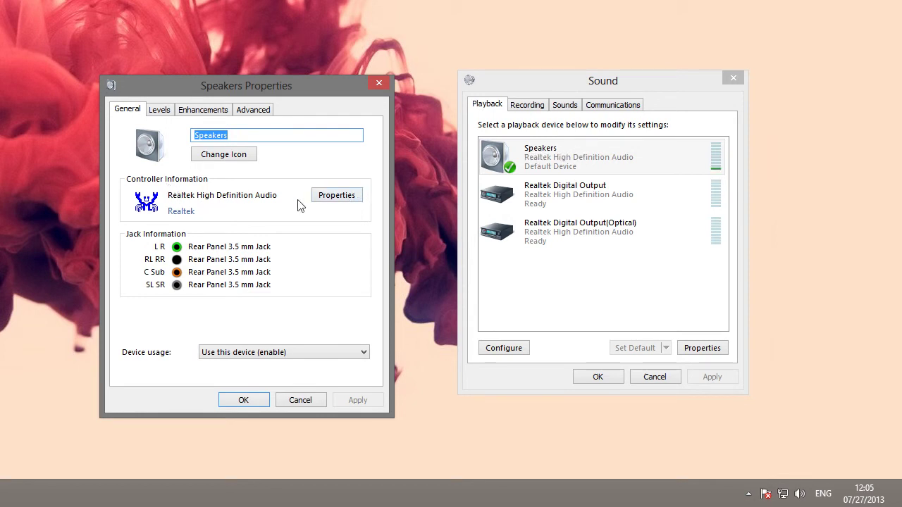
pyautogui.click(321, 199)
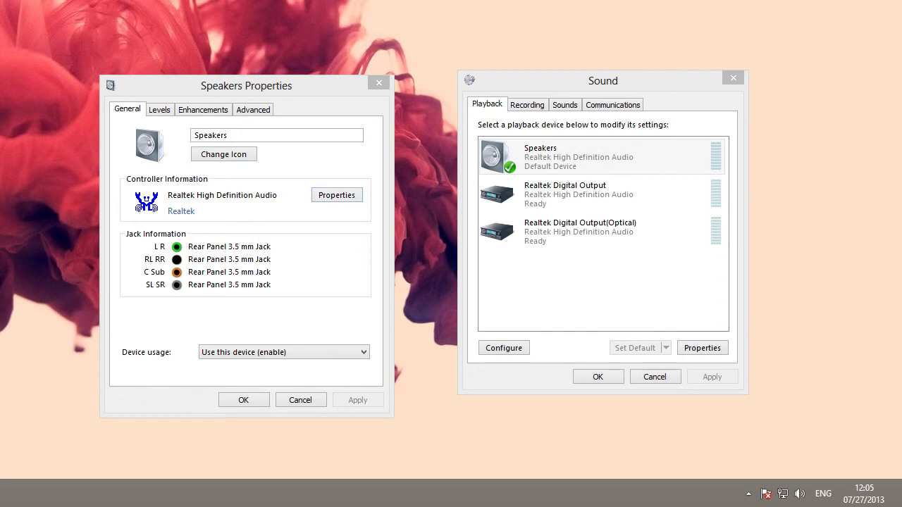
pyautogui.moveTo(298, 23); pyautogui.dragTo(359, 59)
pyautogui.click(278, 81)
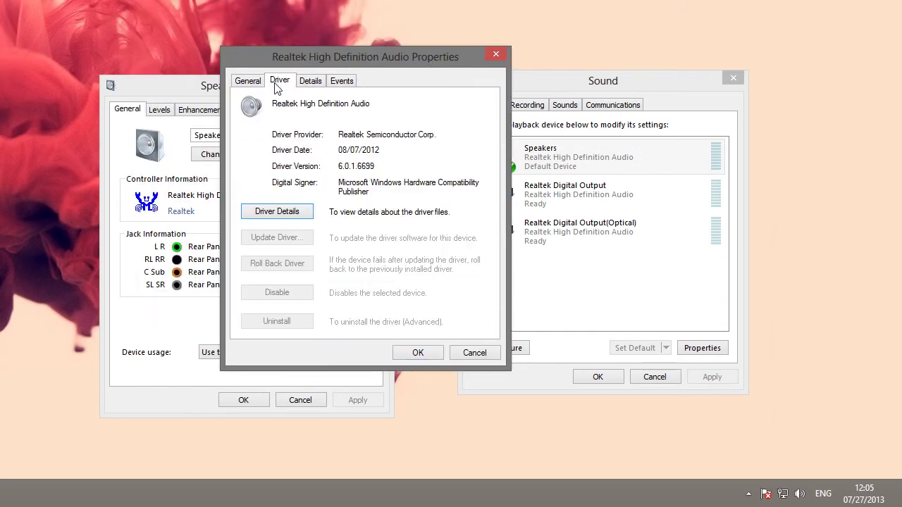
pyautogui.click(314, 84)
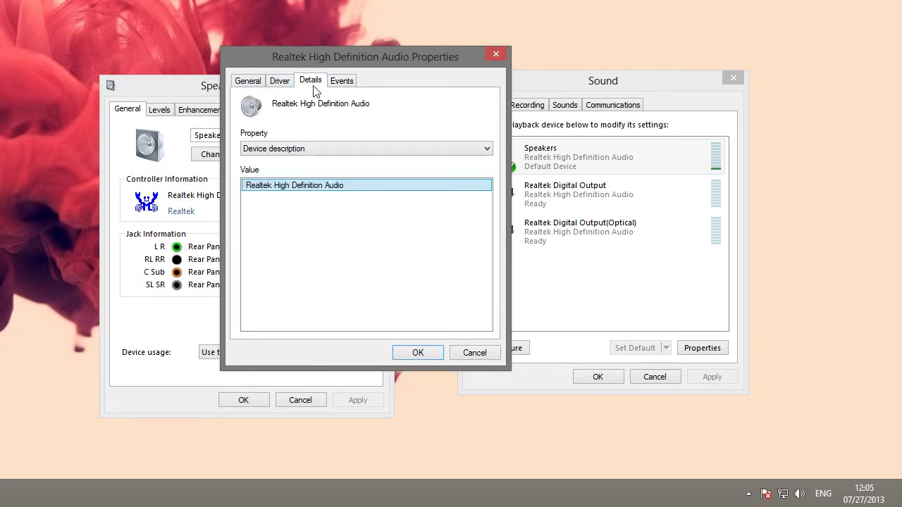
pyautogui.click(303, 151)
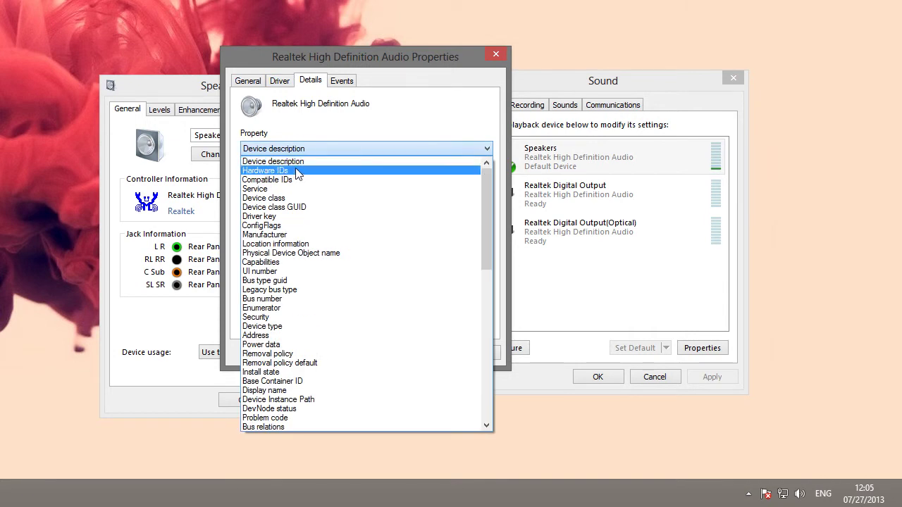
pyautogui.click(290, 172)
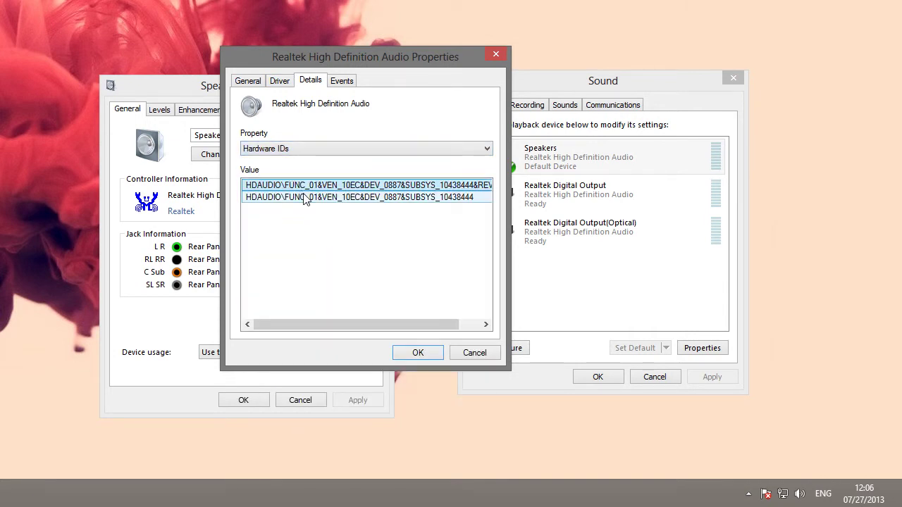
pyautogui.click(291, 189)
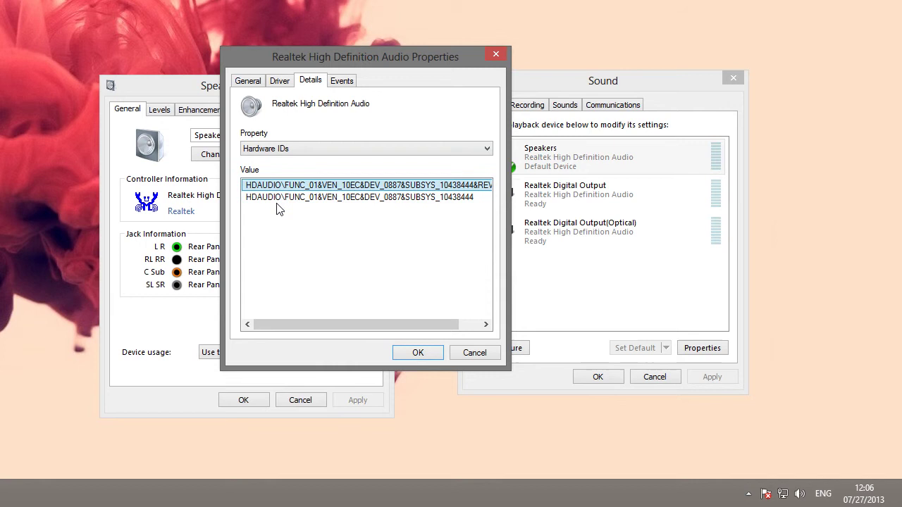
pyautogui.keyDown('shift'); pyautogui.click(287, 201); pyautogui.keyUp('shift')
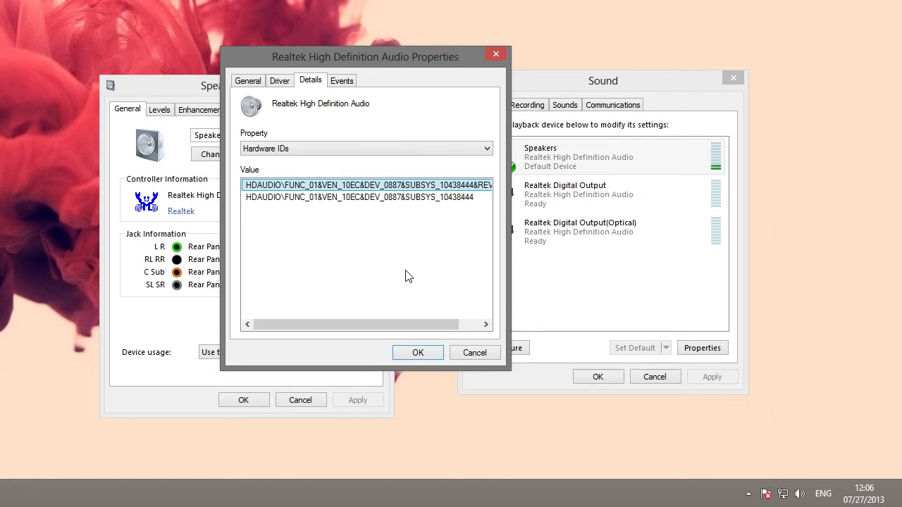
pyautogui.click(460, 355)
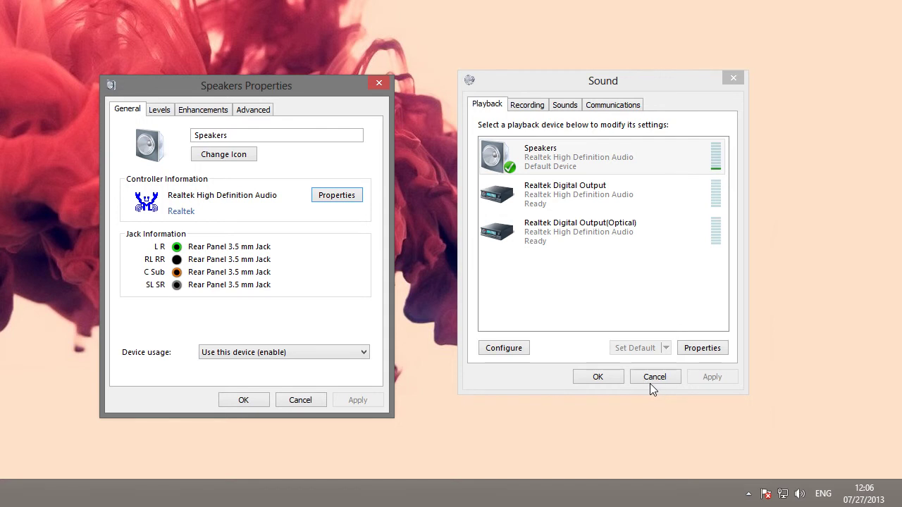
# Cancel the Speakers Properties and reposition the Sound window near the top-left
pyautogui.click(320, 403)
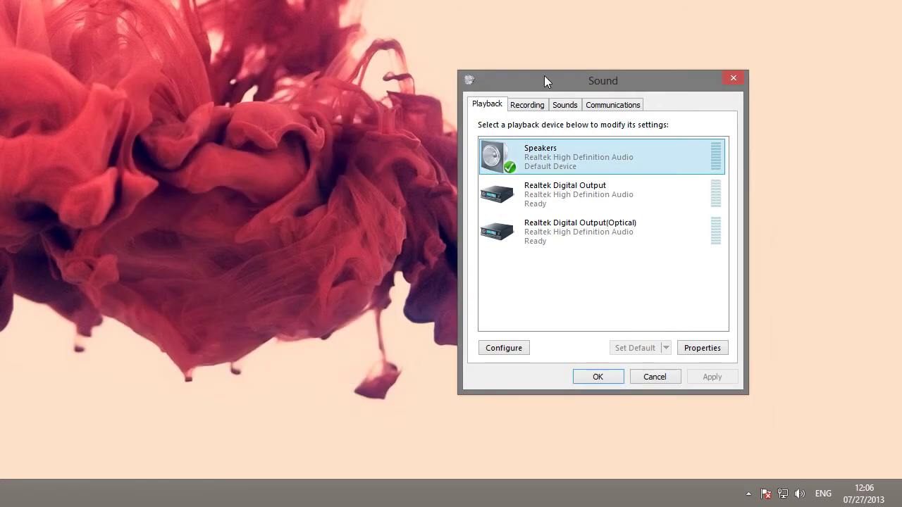
pyautogui.moveTo(544, 75); pyautogui.dragTo(152, 41)
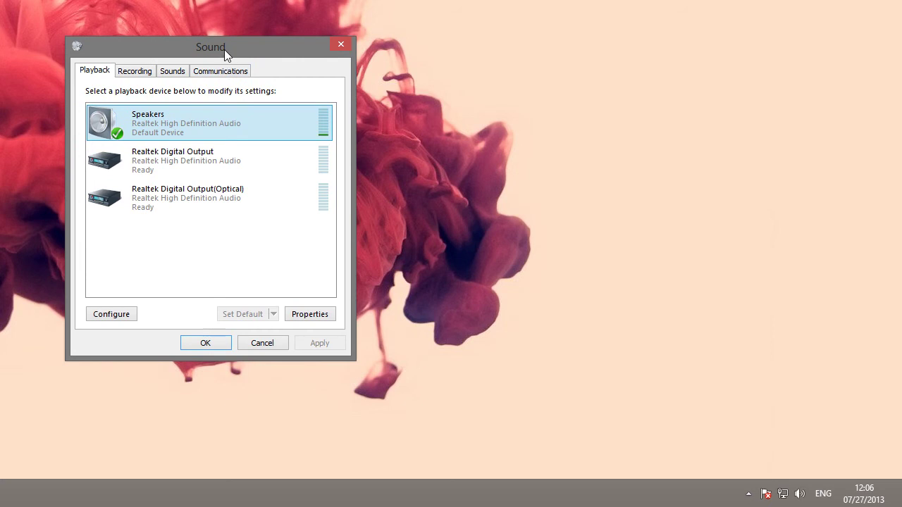
pyautogui.moveTo(224, 49); pyautogui.dragTo(281, 58)
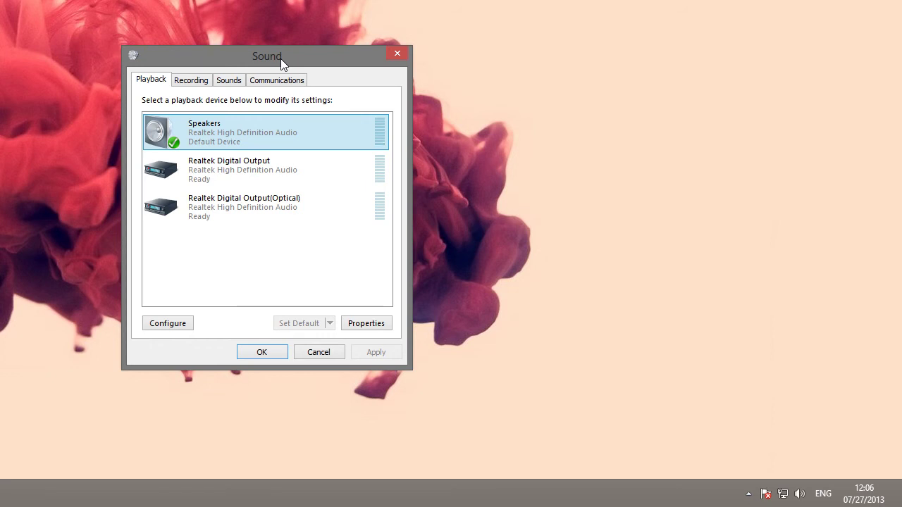
pyautogui.moveTo(281, 59); pyautogui.dragTo(174, 31)
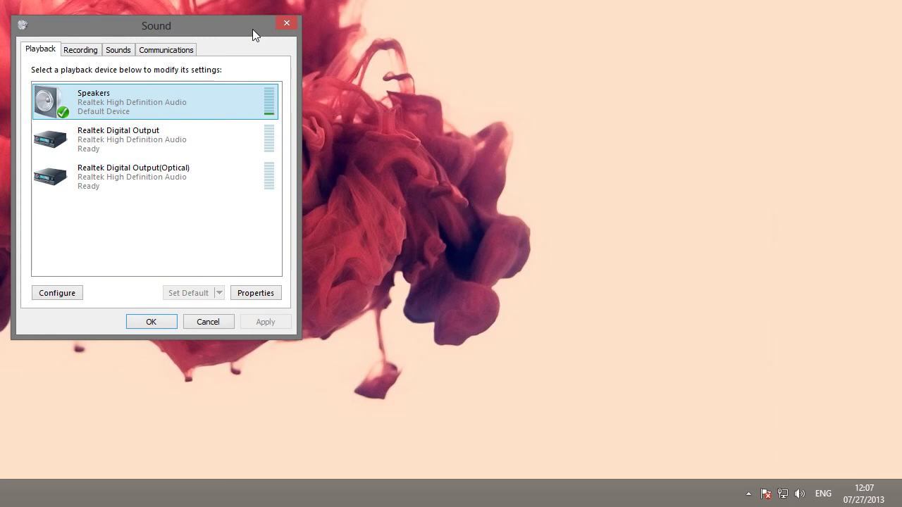
pyautogui.moveTo(228, 23); pyautogui.dragTo(247, 22)
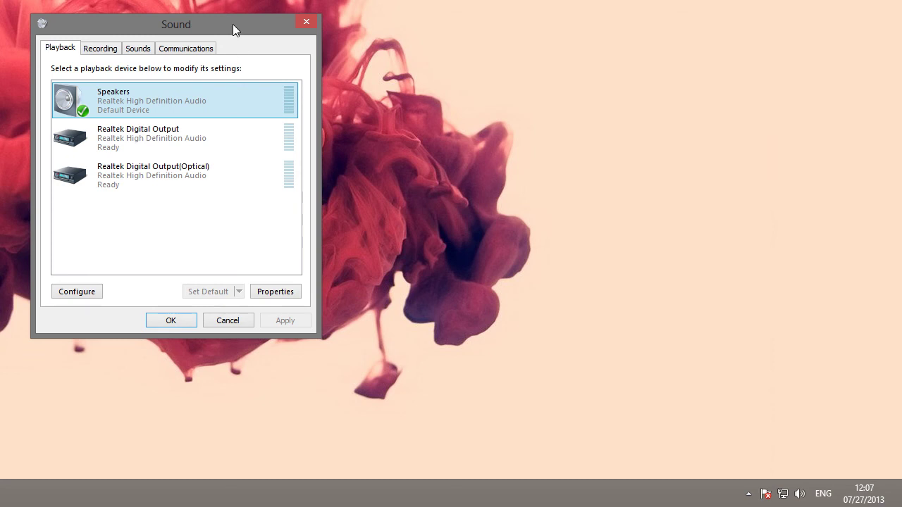
pyautogui.moveTo(233, 28); pyautogui.dragTo(322, 56)
# Check the Recording tab, then close the Sound control panel
pyautogui.click(198, 79)
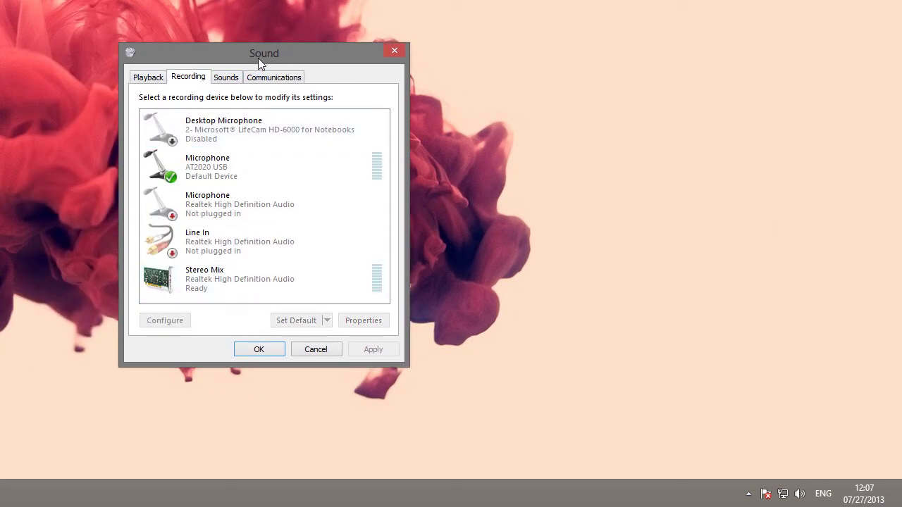
pyautogui.moveTo(258, 57); pyautogui.dragTo(325, 61)
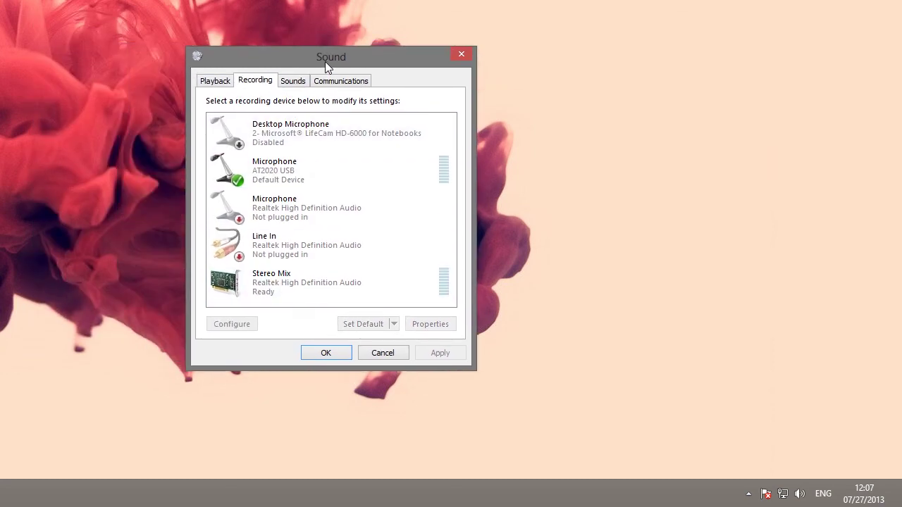
pyautogui.click(456, 53)
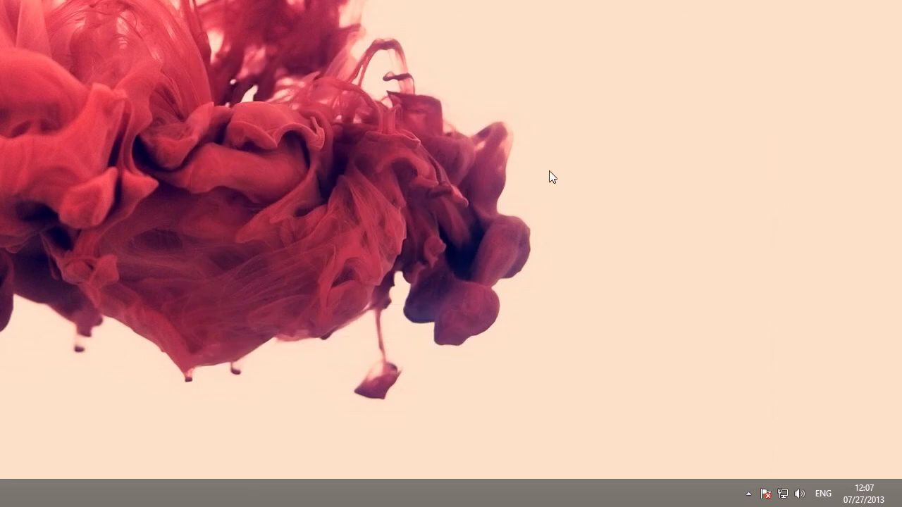